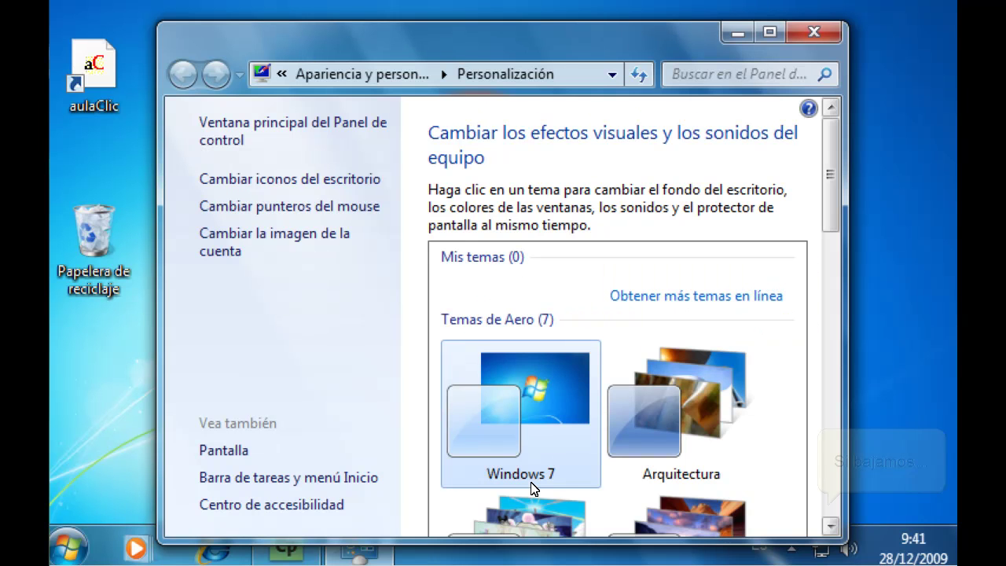
- Open the desktop background settings and select all Personajes images except the grey one with the laughing faces
click(834, 510)
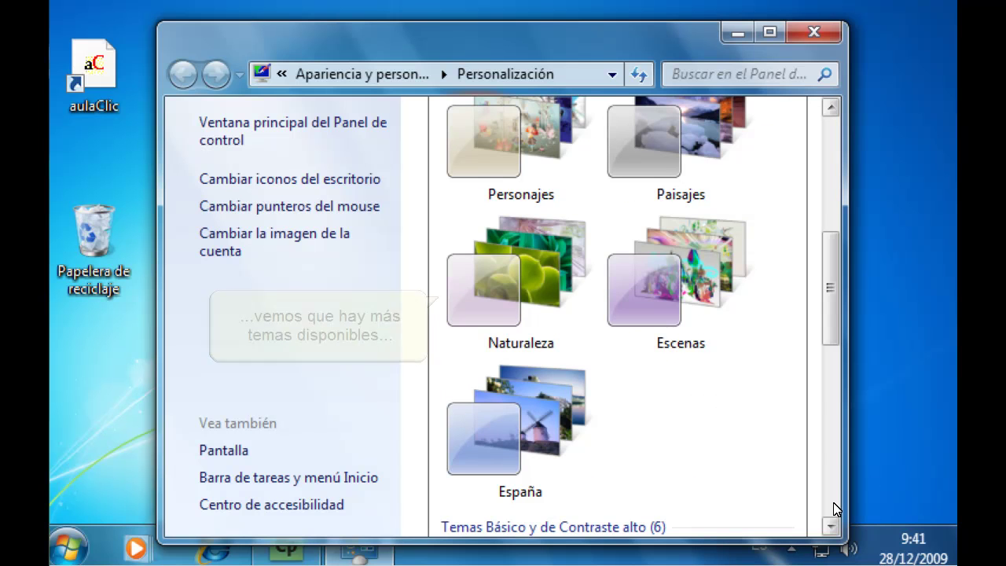
click(834, 510)
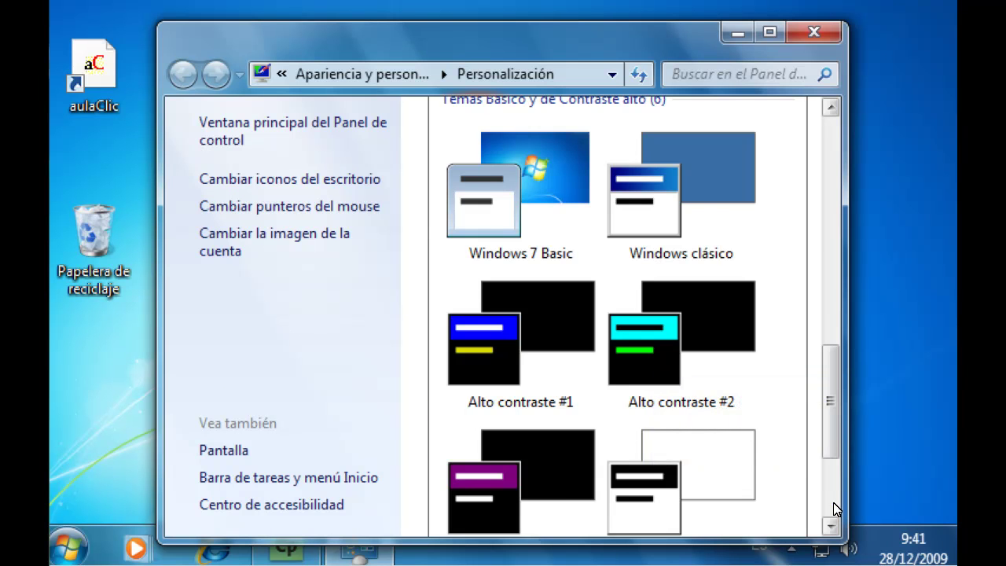
click(836, 510)
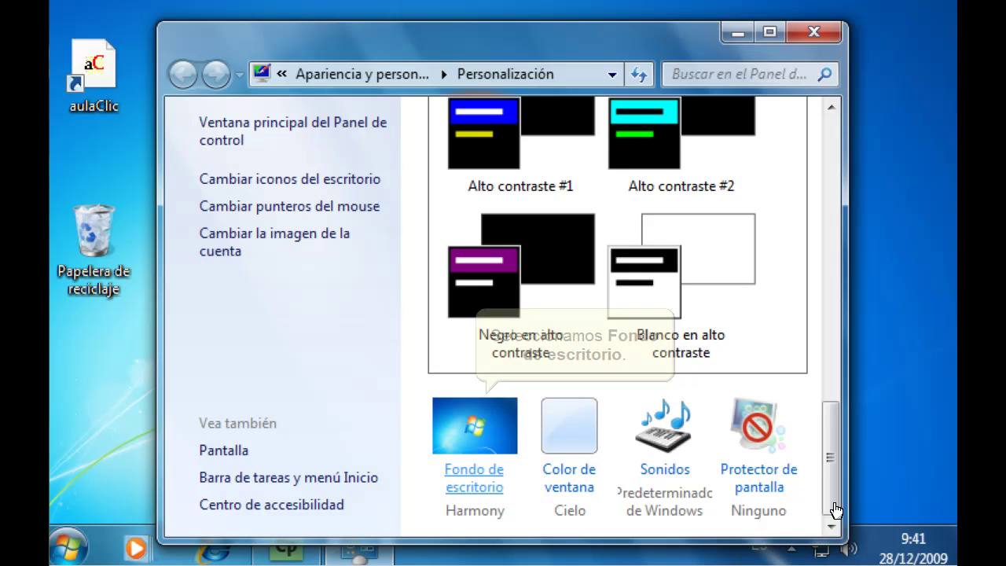
click(470, 478)
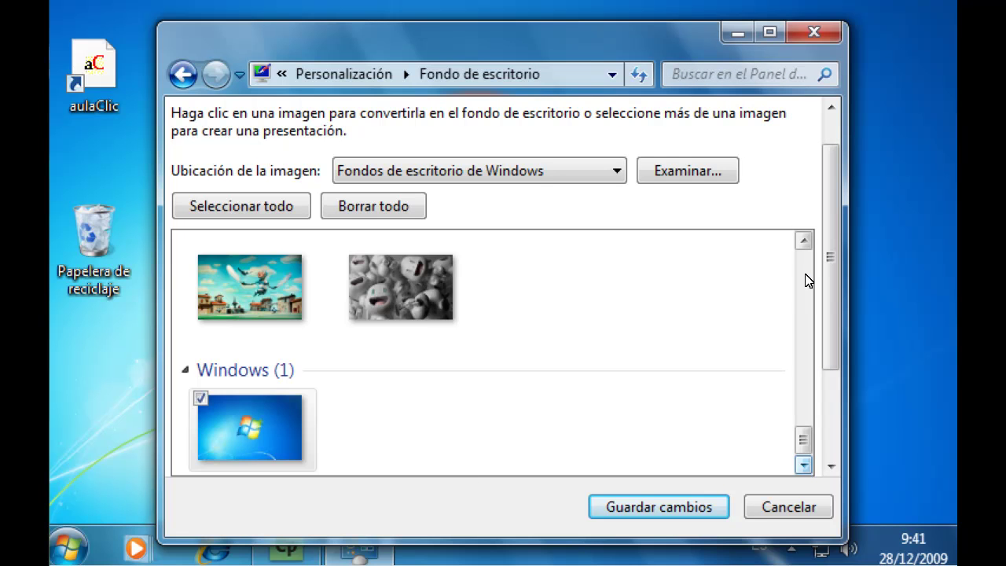
scroll(806, 278, up, 3)
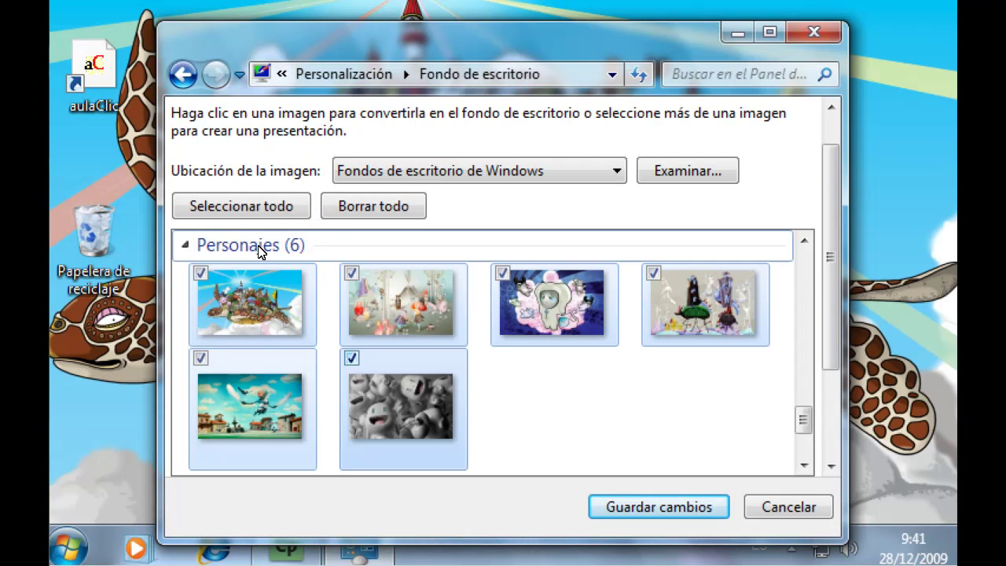
click(259, 250)
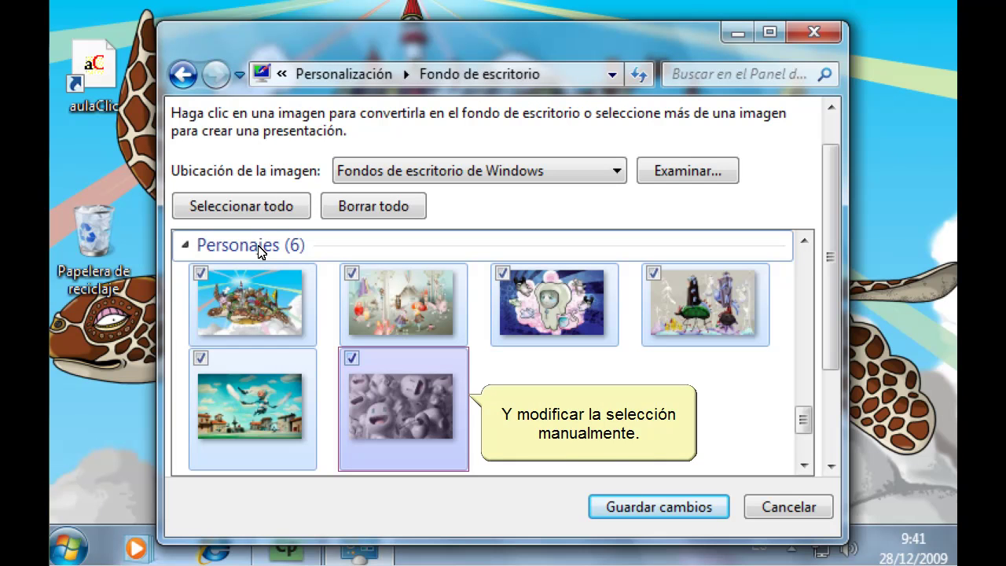
click(354, 361)
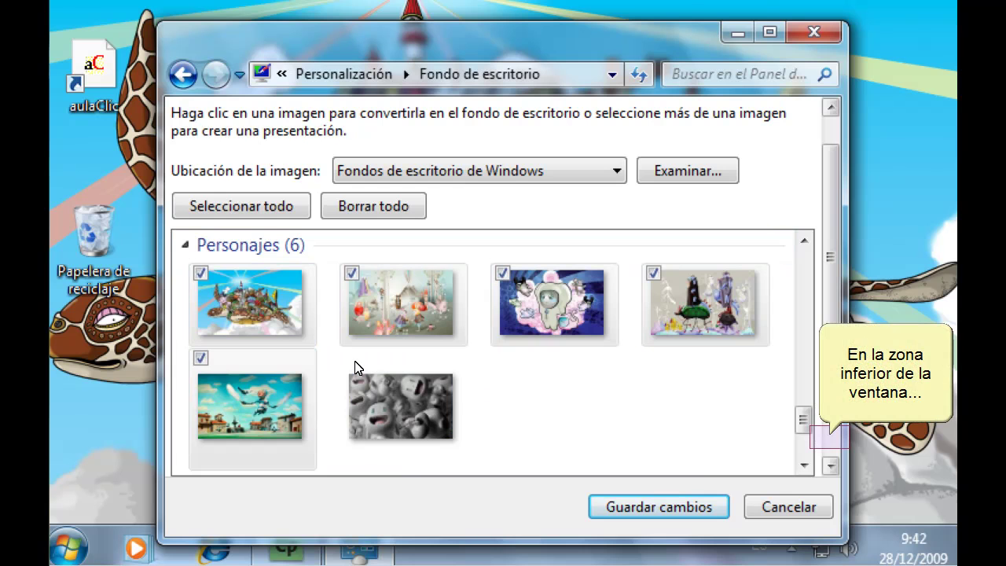
- Set the background images to change every 10 segundos and enable Orden aleatorio
click(832, 443)
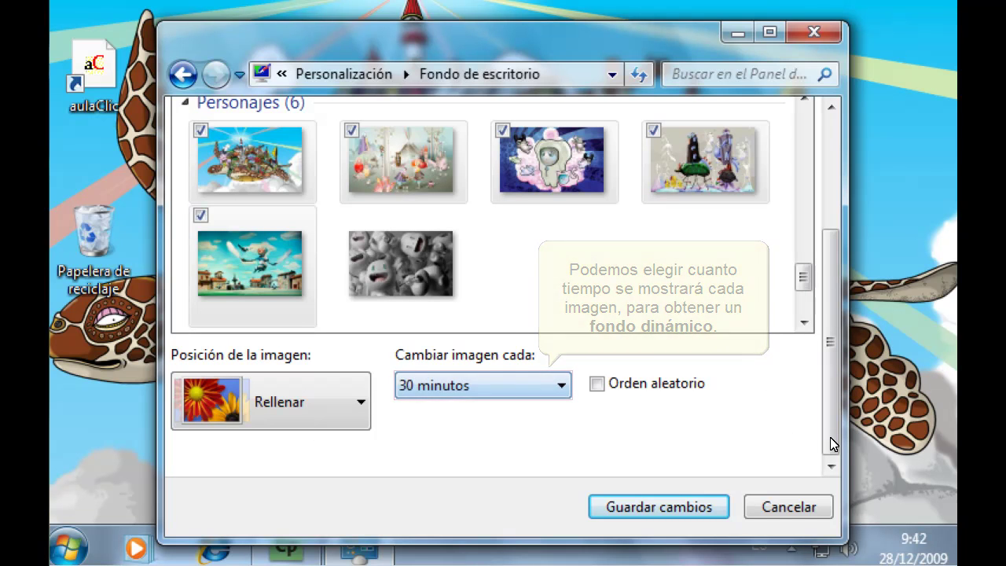
click(536, 380)
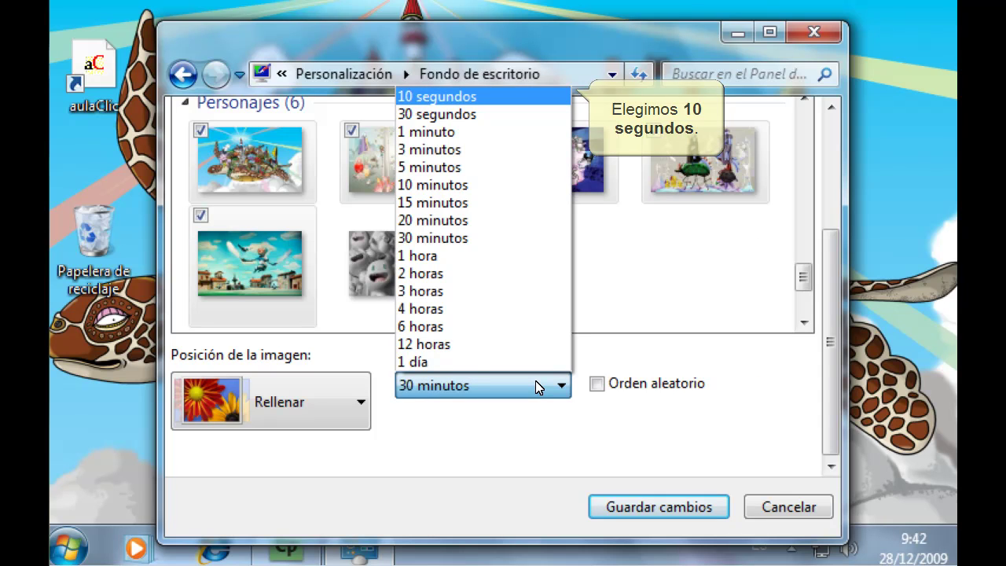
click(446, 97)
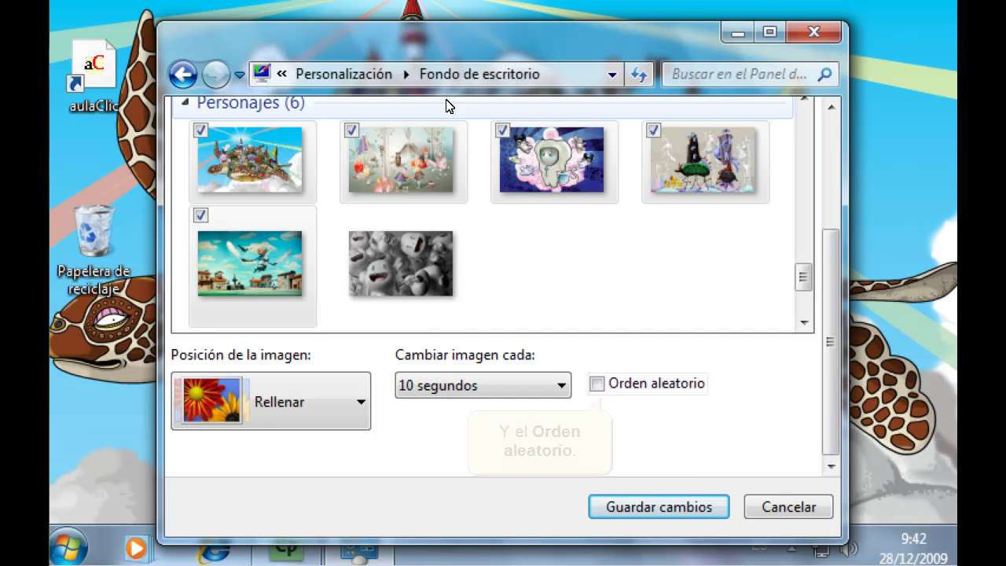
click(597, 384)
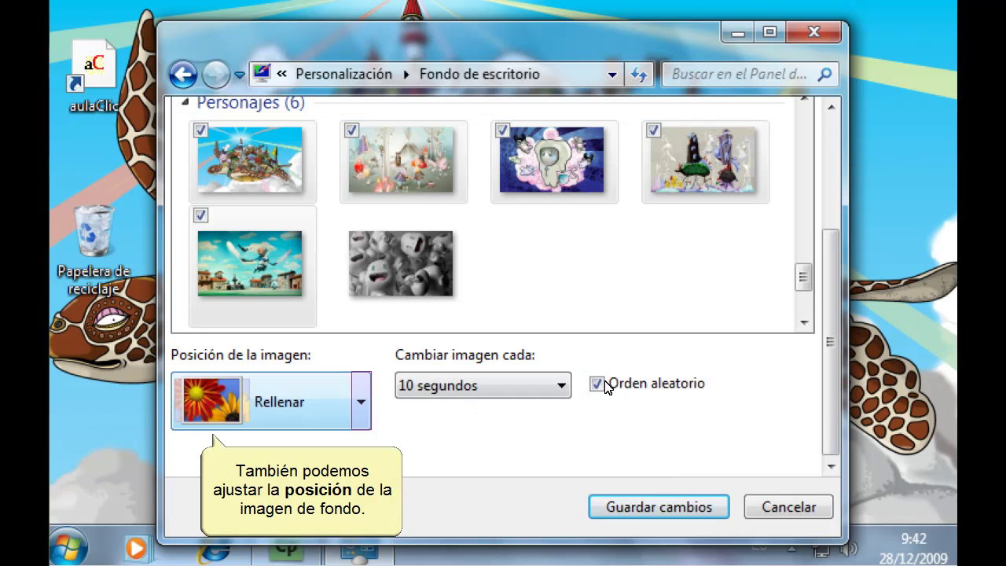
- Set the image position to Centro with a bright pink background color (255, 0, 128), and save the background changes
click(360, 402)
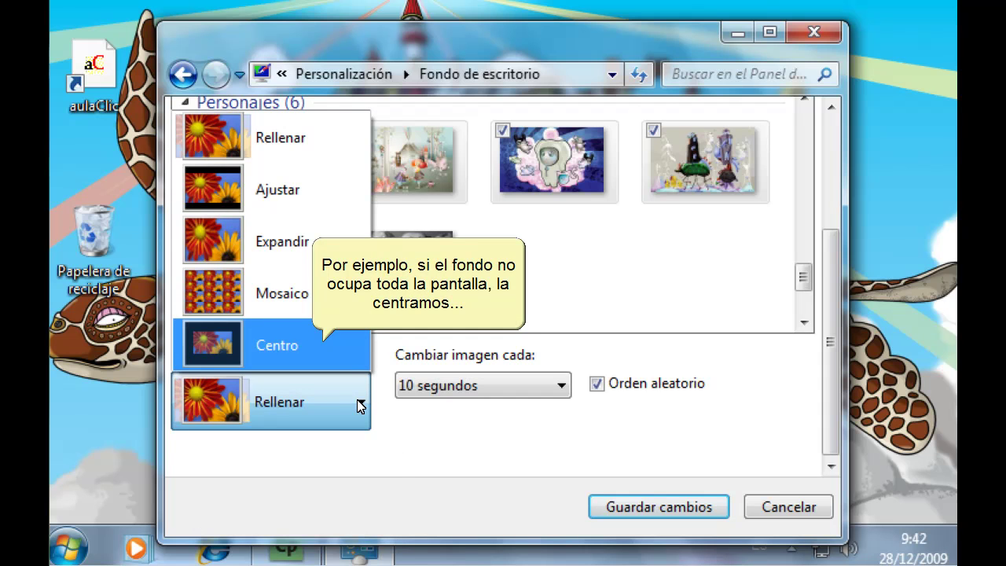
click(297, 346)
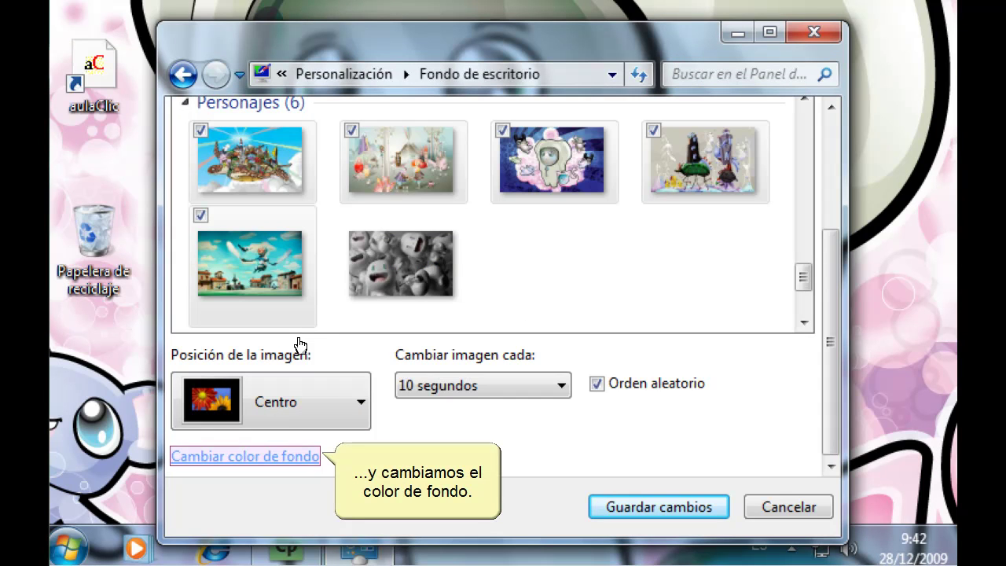
click(290, 457)
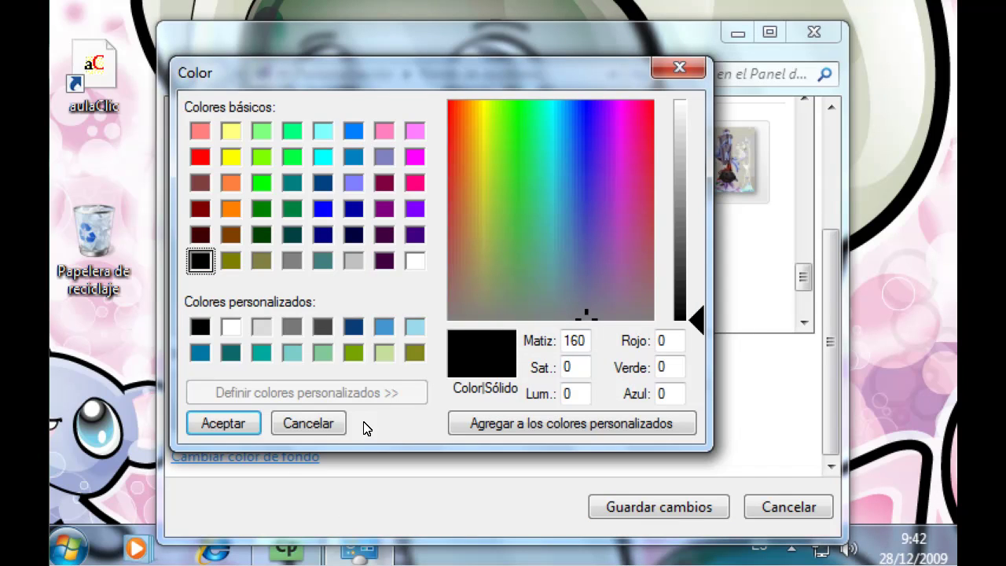
click(414, 183)
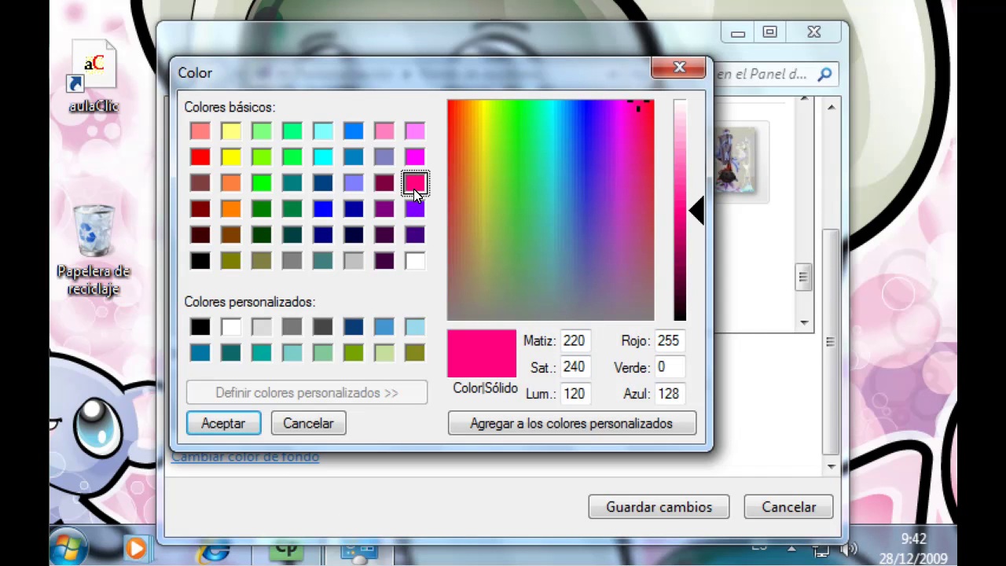
click(226, 425)
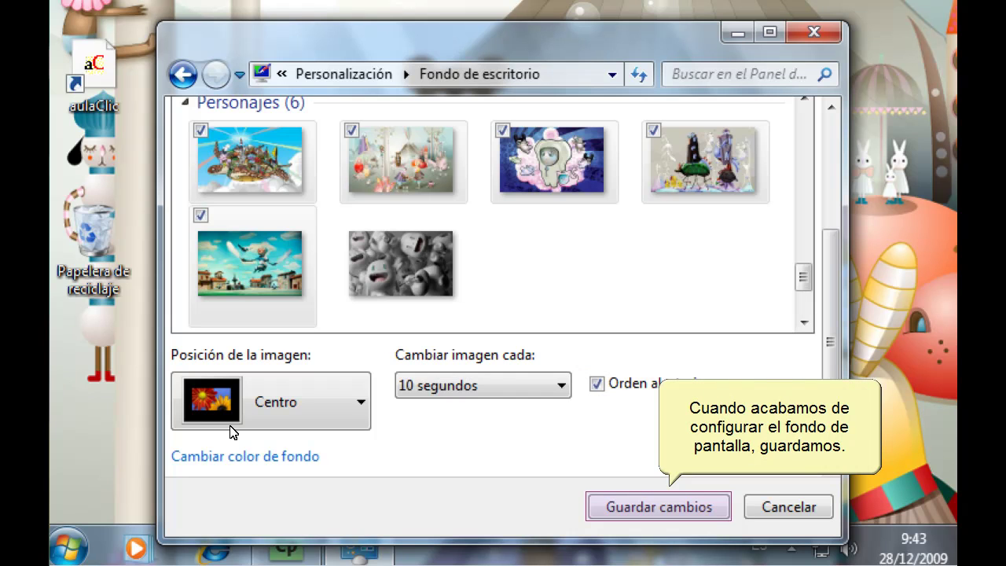
click(609, 503)
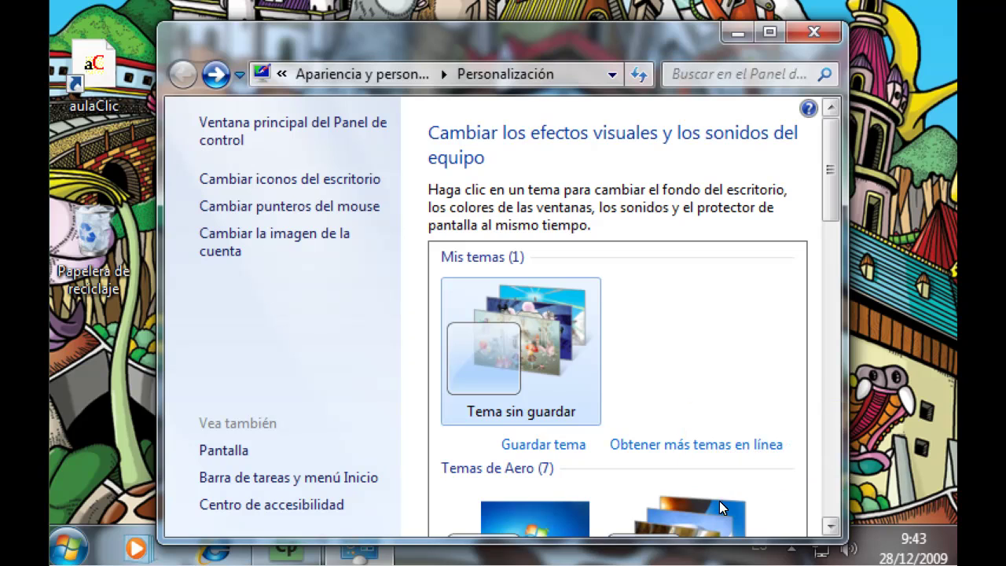
- Set the screen saver to Cintas with a 2-minute wait and the logon screen shown on resume, and accept the changes
click(833, 511)
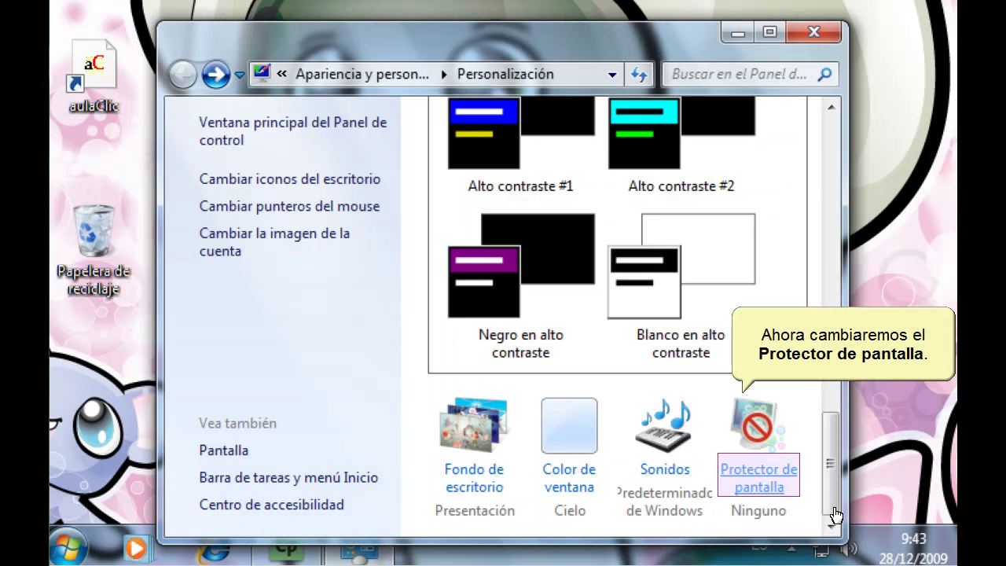
click(773, 478)
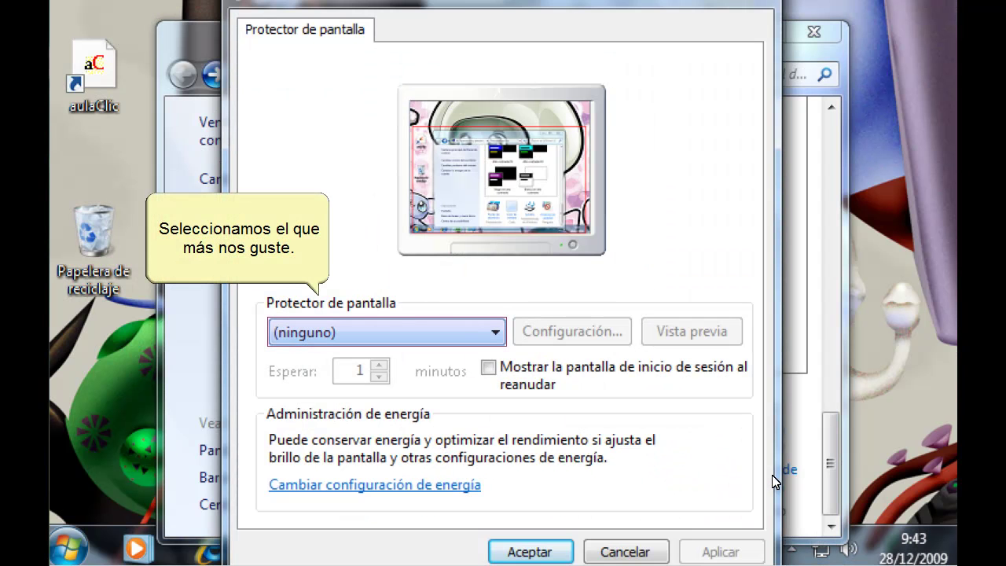
click(482, 330)
click(458, 392)
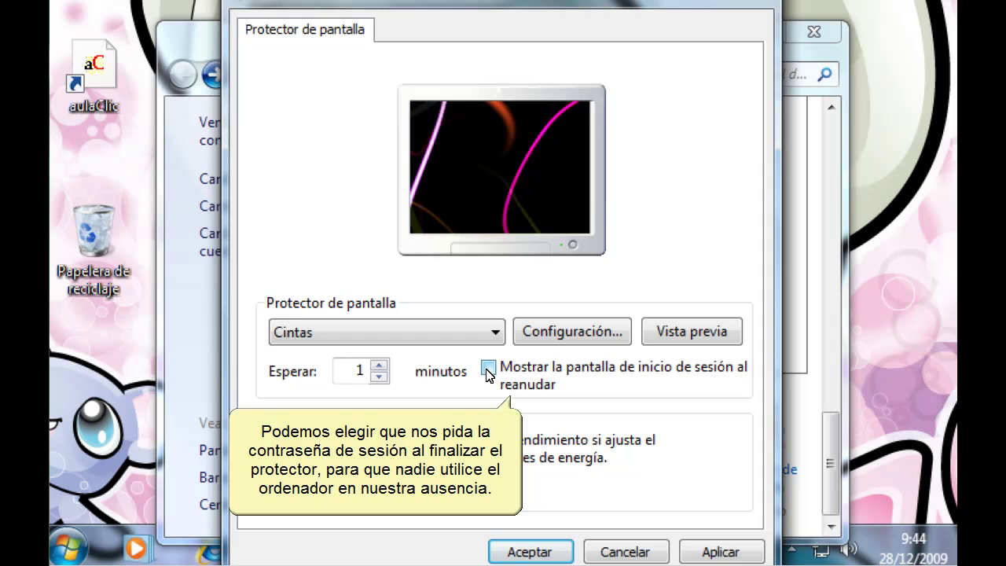
click(488, 370)
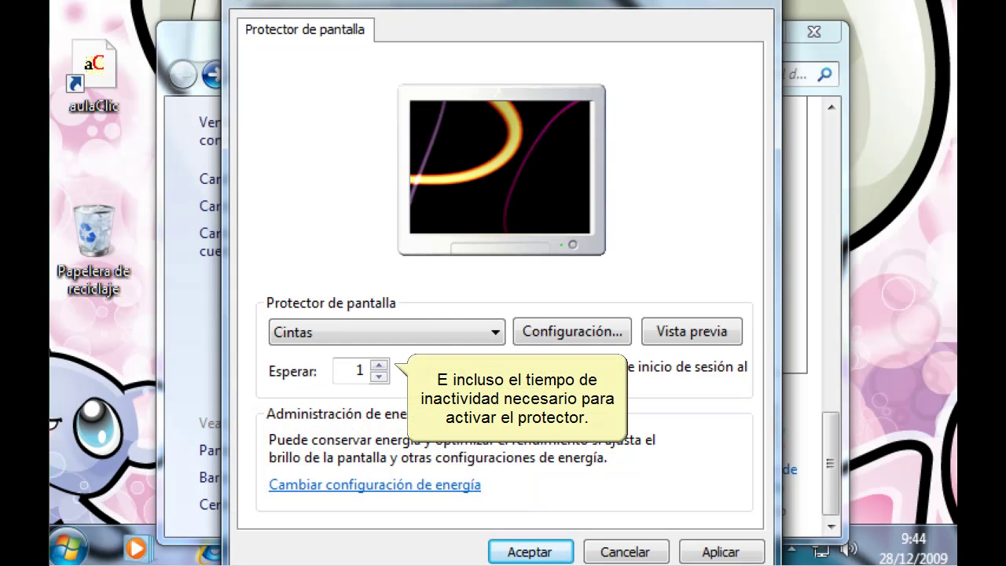
click(380, 364)
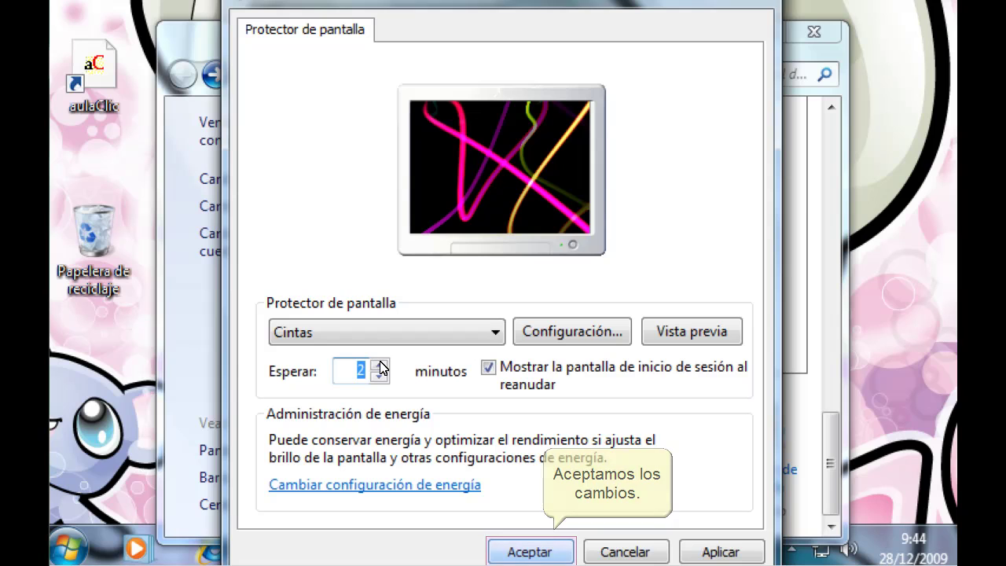
click(557, 551)
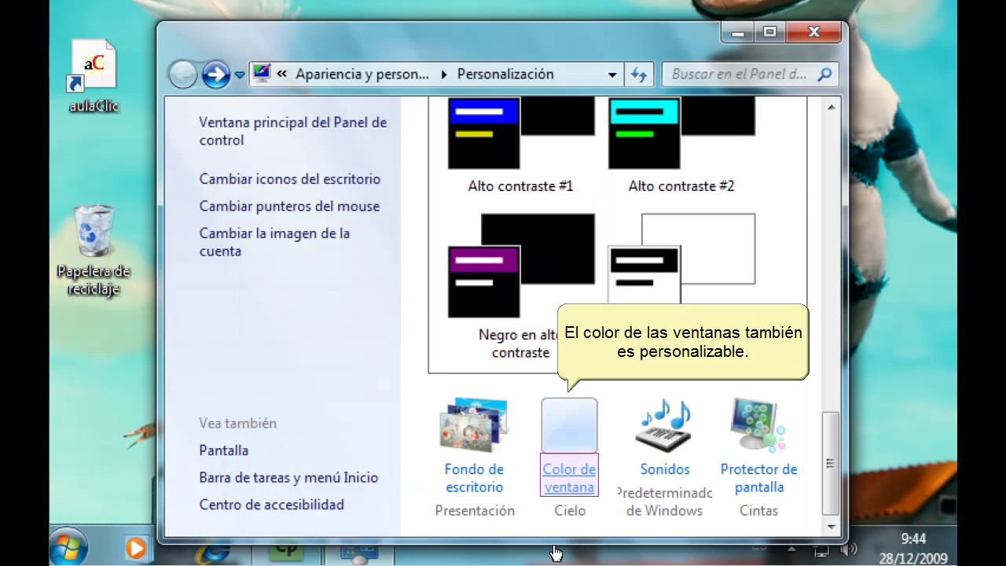
- Change the window color to Violeta with transparency disabled, and save the changes
click(569, 476)
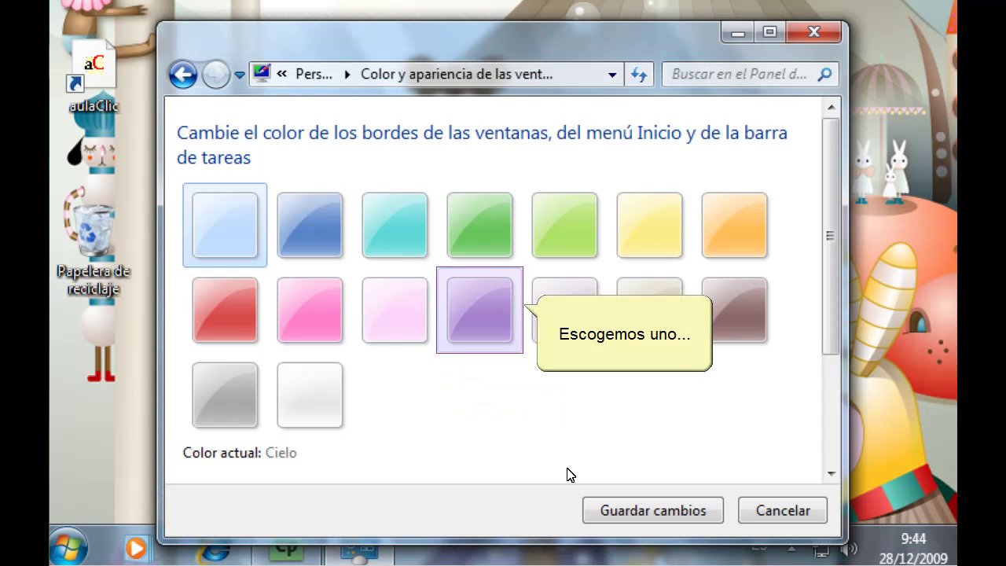
click(484, 331)
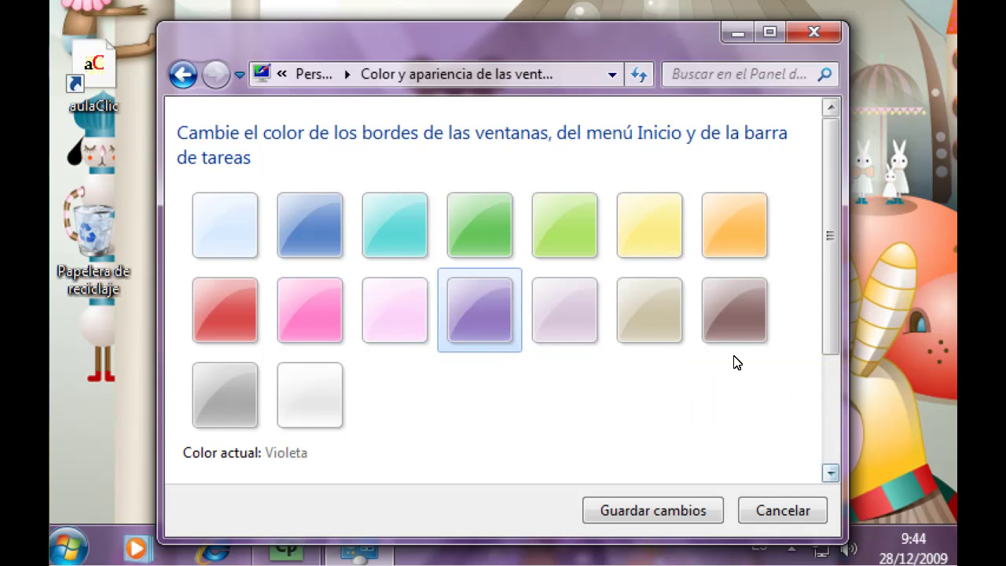
click(831, 462)
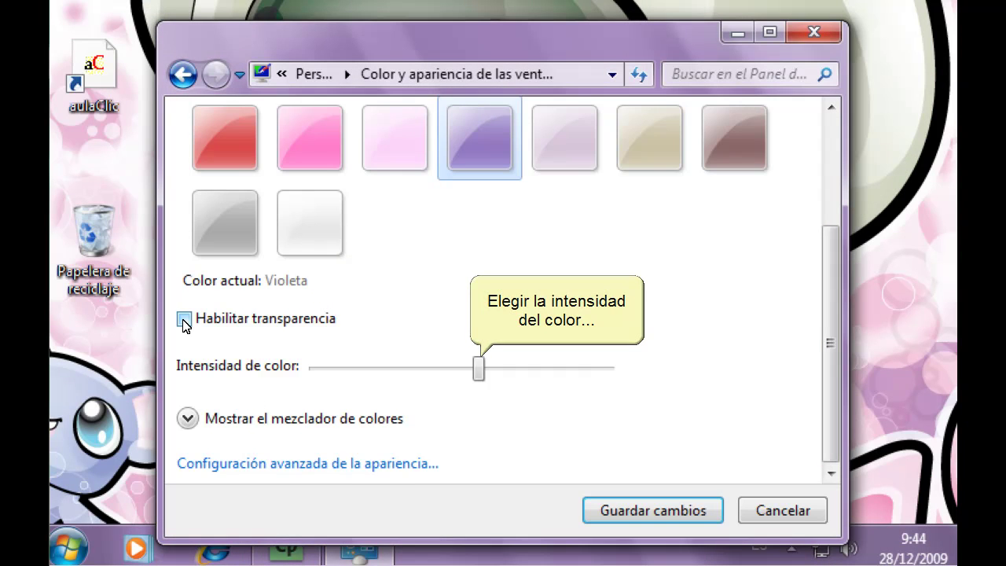
drag(493, 369, 598, 391)
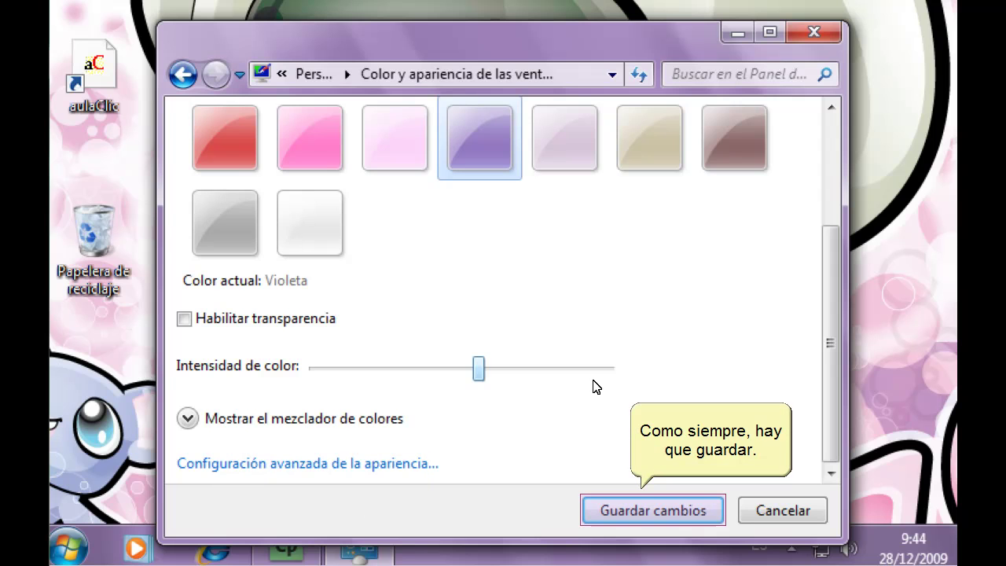
click(692, 511)
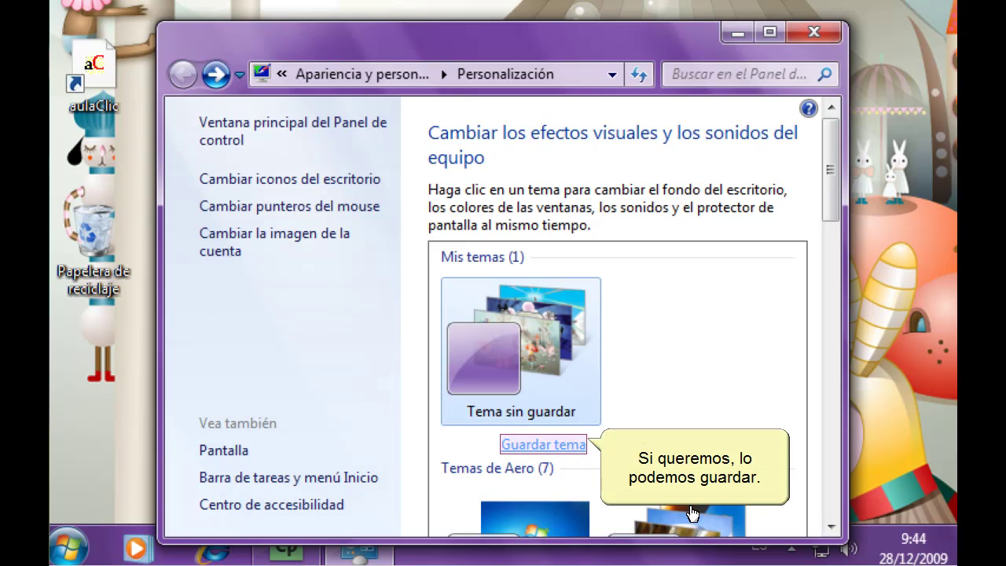
- Save the customized theme under the name "Tema aulaClic"
click(548, 445)
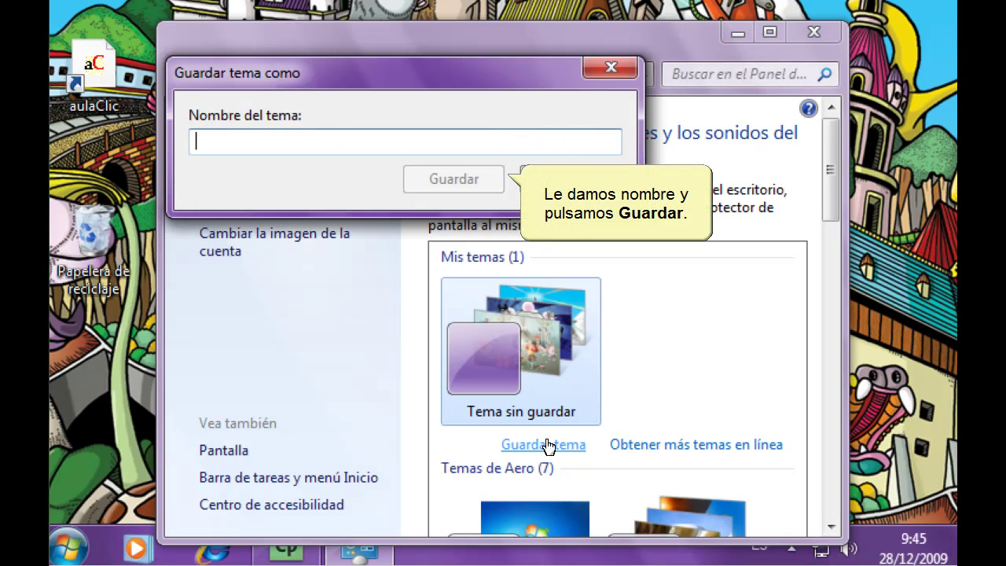
text(Tema aulaClic)
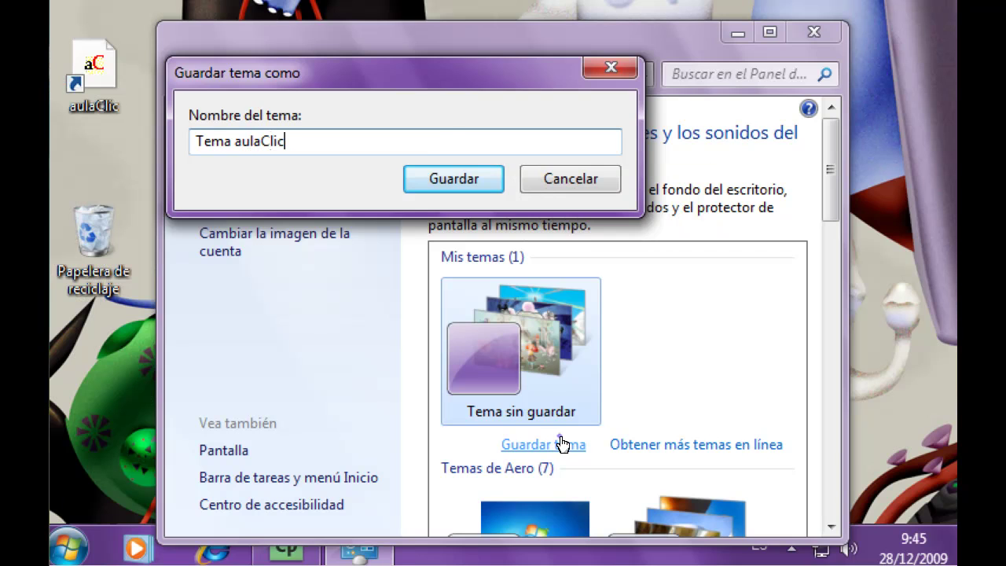
key(Return)
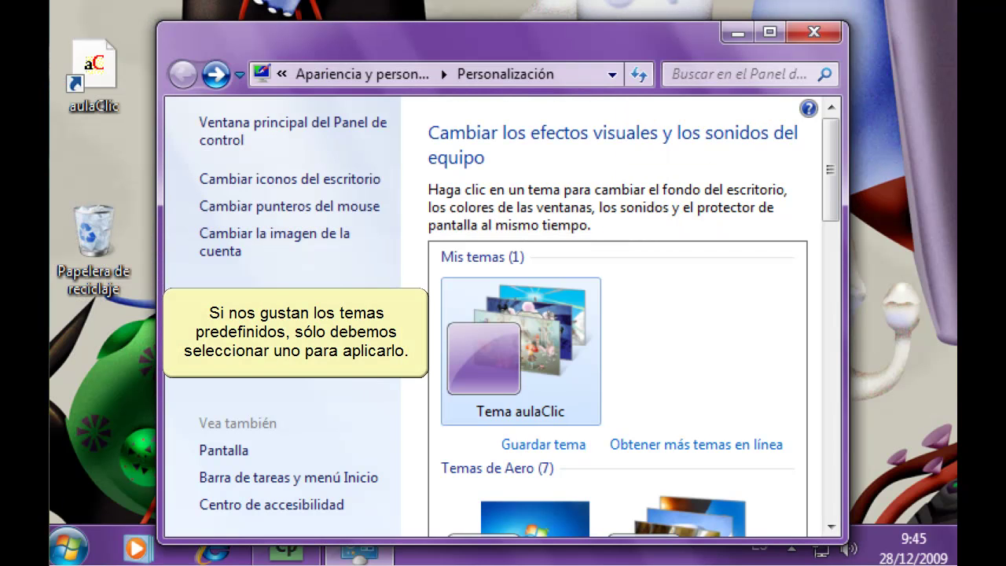